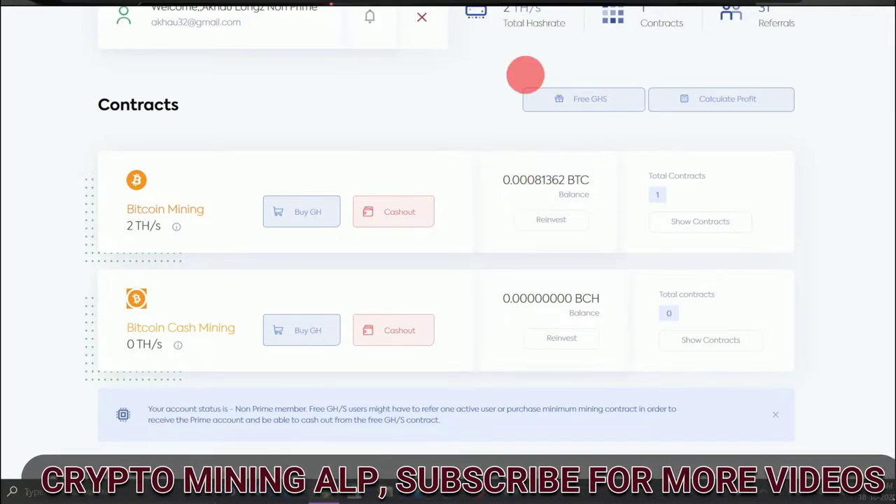
{"action": "scroll", "coordinate": [374, 266], "scroll_direction": "up", "scroll_amount": 5}
{"action": "scroll", "coordinate": [336, 367], "scroll_direction": "down", "scroll_amount": 2}
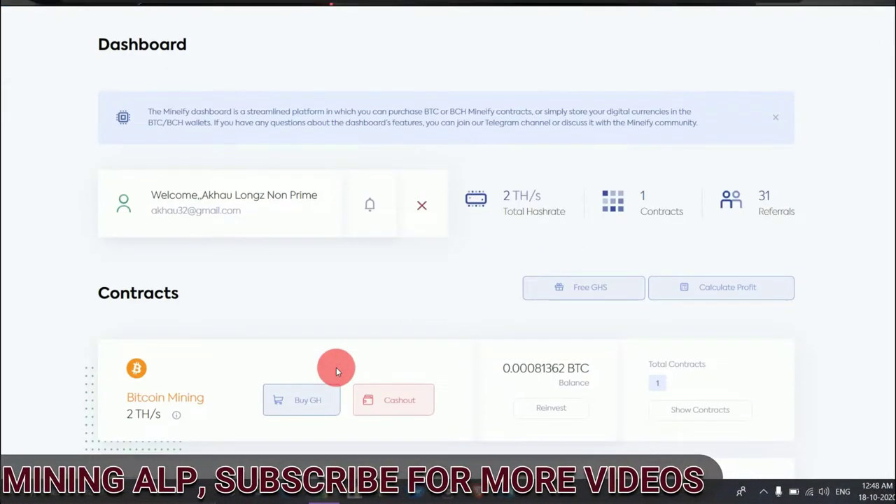
{"action": "scroll", "coordinate": [336, 367], "scroll_direction": "down", "scroll_amount": 2}
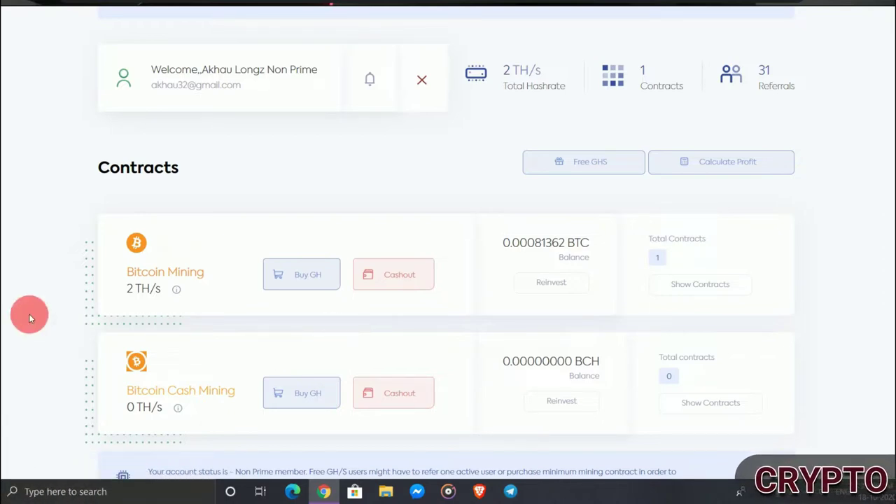
{"action": "scroll", "coordinate": [186, 349], "scroll_direction": "down", "scroll_amount": 3}
{"action": "scroll", "coordinate": [183, 214], "scroll_direction": "down", "scroll_amount": 3}
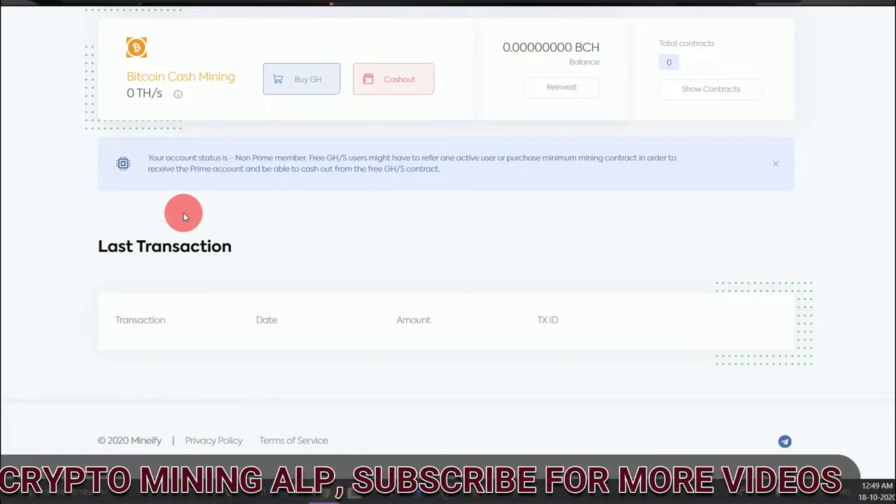
{"action": "scroll", "coordinate": [292, 228], "scroll_direction": "up", "scroll_amount": 2}
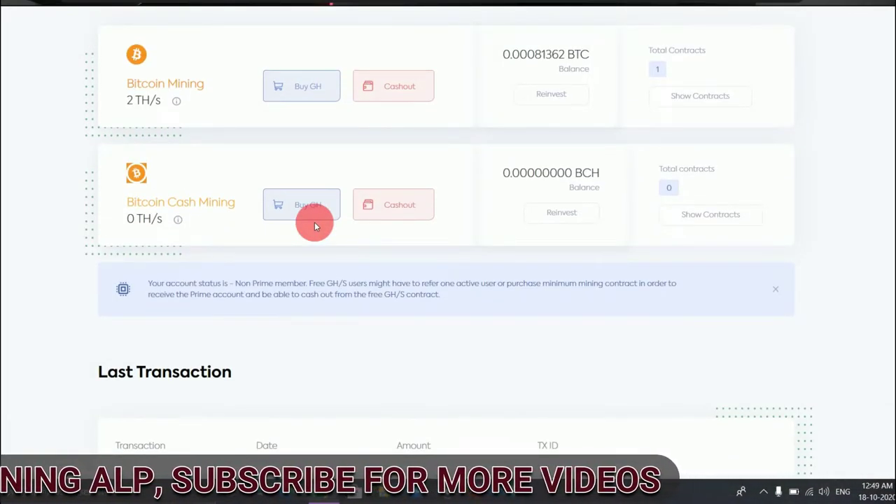
{"action": "scroll", "coordinate": [206, 256], "scroll_direction": "up", "scroll_amount": 1}
{"action": "scroll", "coordinate": [208, 259], "scroll_direction": "up", "scroll_amount": 1}
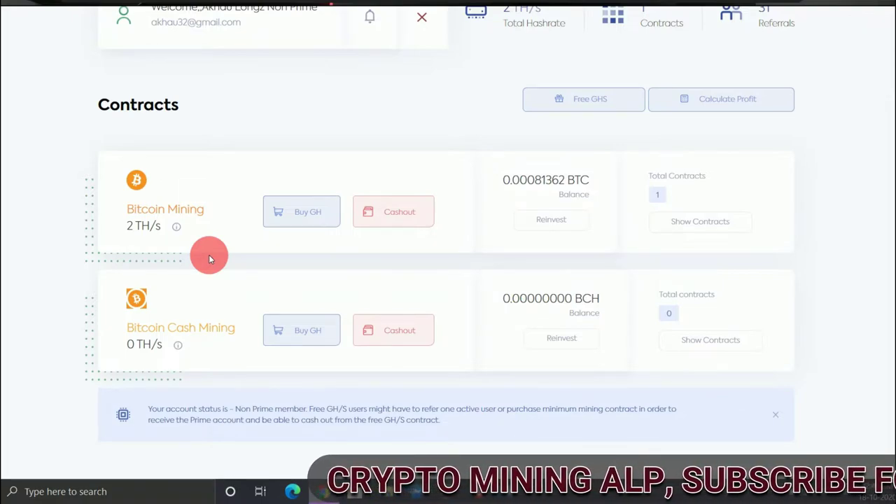
{"action": "scroll", "coordinate": [210, 259], "scroll_direction": "up", "scroll_amount": 1}
{"action": "scroll", "coordinate": [210, 259], "scroll_direction": "up", "scroll_amount": 1}
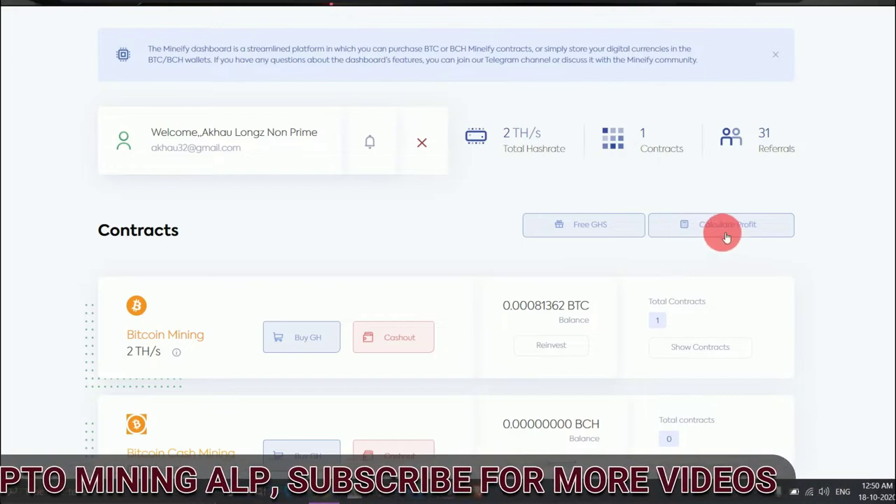
Place a $25 Bitcoin Mining hashrate order paid with Bitcoin
{"action": "scroll", "coordinate": [622, 261], "scroll_direction": "down", "scroll_amount": 2}
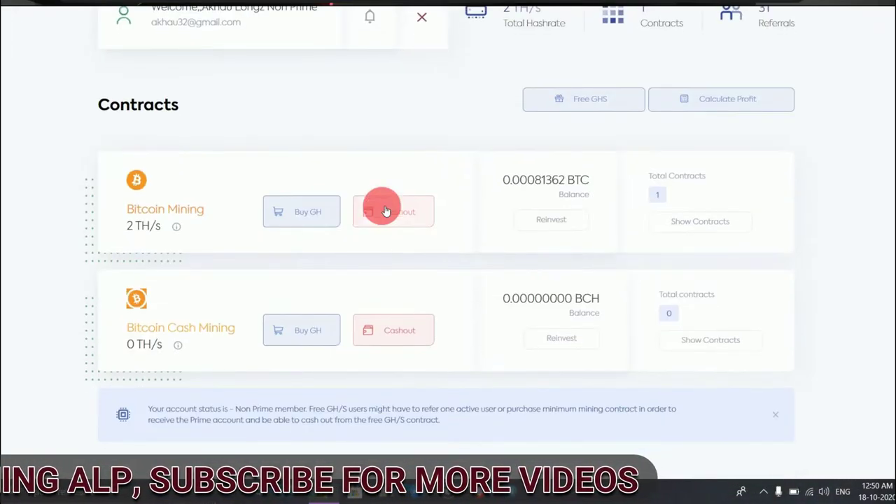
{"action": "left_click", "coordinate": [317, 212]}
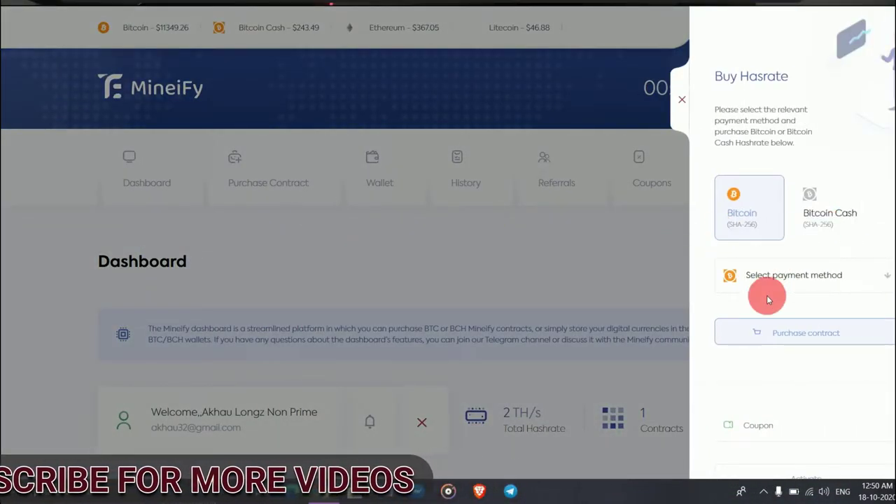
{"action": "left_click", "coordinate": [773, 278]}
{"action": "left_click", "coordinate": [770, 312]}
{"action": "scroll", "coordinate": [772, 314], "scroll_direction": "down", "scroll_amount": 2}
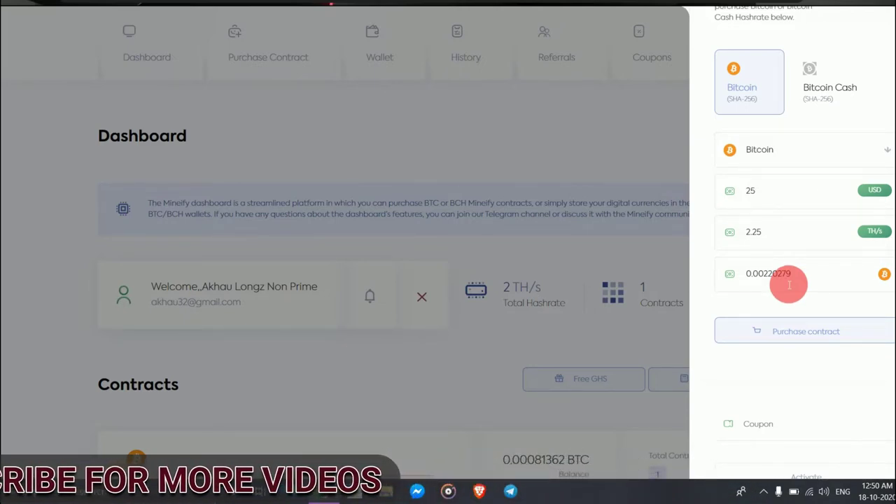
{"action": "left_click", "coordinate": [788, 333]}
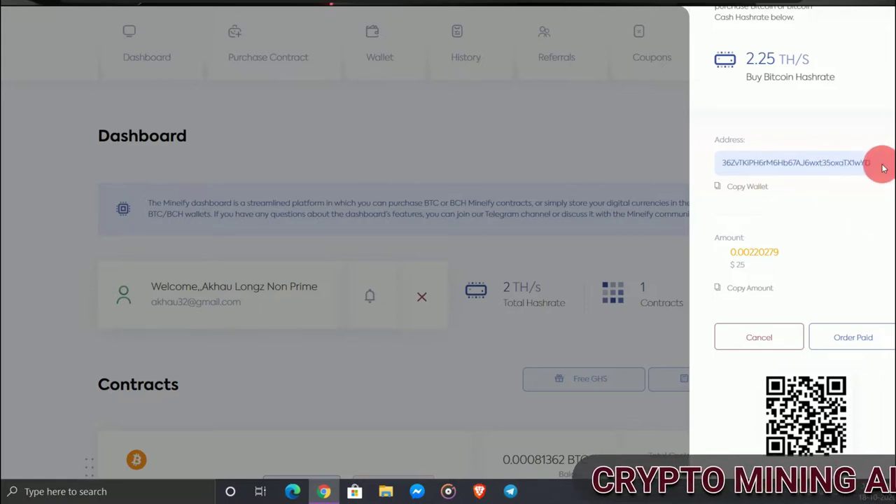
Copy the order's Bitcoin payment wallet address
{"action": "left_click_drag", "start_coordinate": [878, 163], "coordinate": [728, 162]}
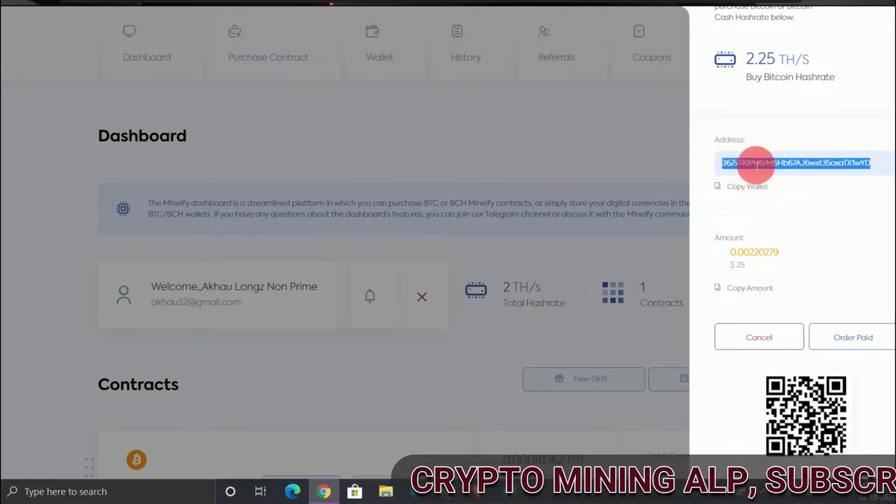
{"action": "right_click", "coordinate": [755, 168]}
{"action": "left_click", "coordinate": [753, 172]}
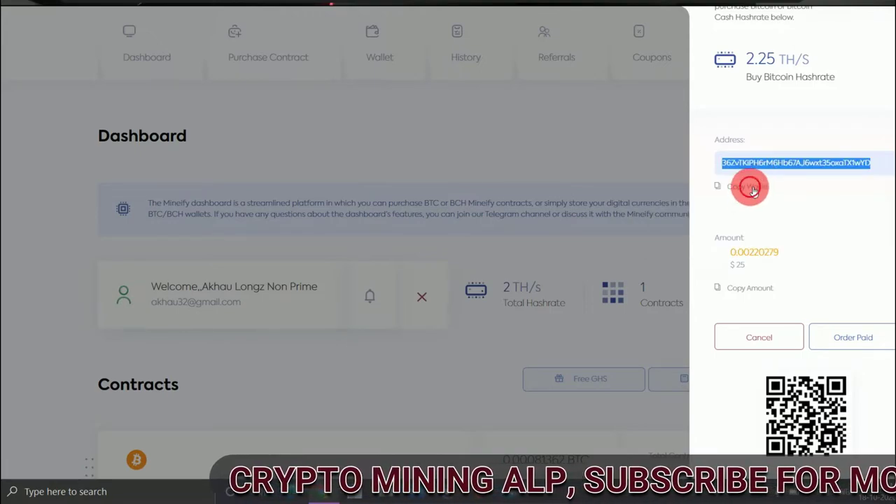
{"action": "scroll", "coordinate": [753, 189], "scroll_direction": "up", "scroll_amount": 2}
{"action": "left_click", "coordinate": [712, 318]}
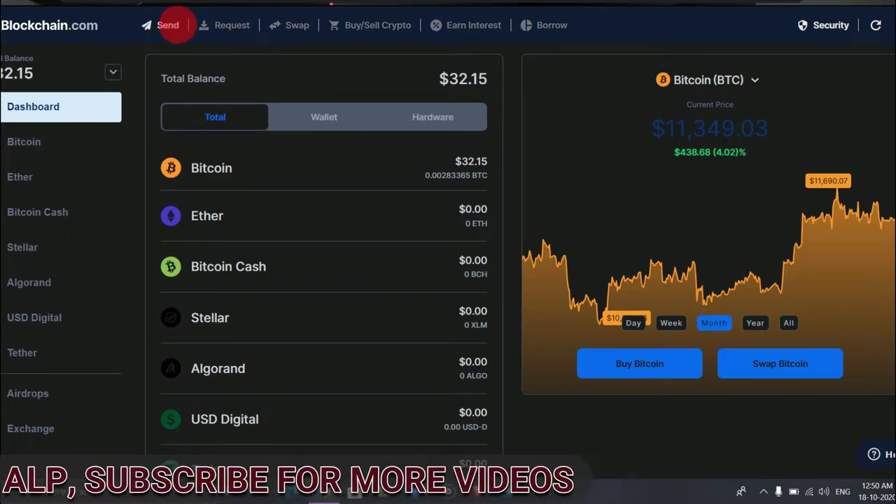
Start a Bitcoin send, copy the 0.00220279 BTC amount, and enter 25 USD
{"action": "left_click", "coordinate": [168, 25]}
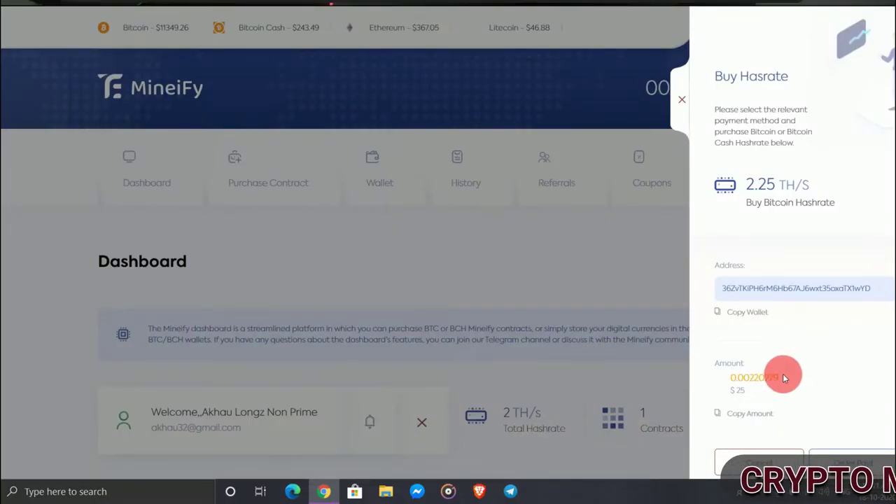
{"action": "left_click_drag", "start_coordinate": [783, 379], "coordinate": [734, 378]}
{"action": "right_click", "coordinate": [733, 379]}
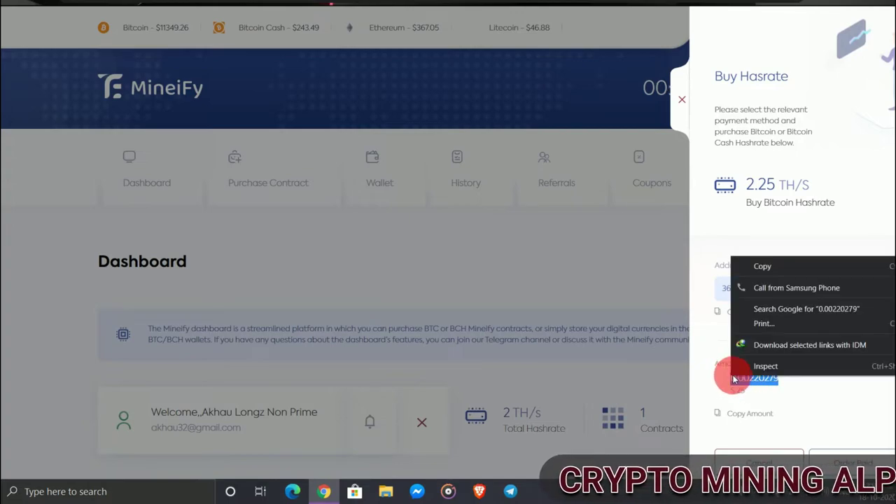
{"action": "left_click", "coordinate": [759, 265]}
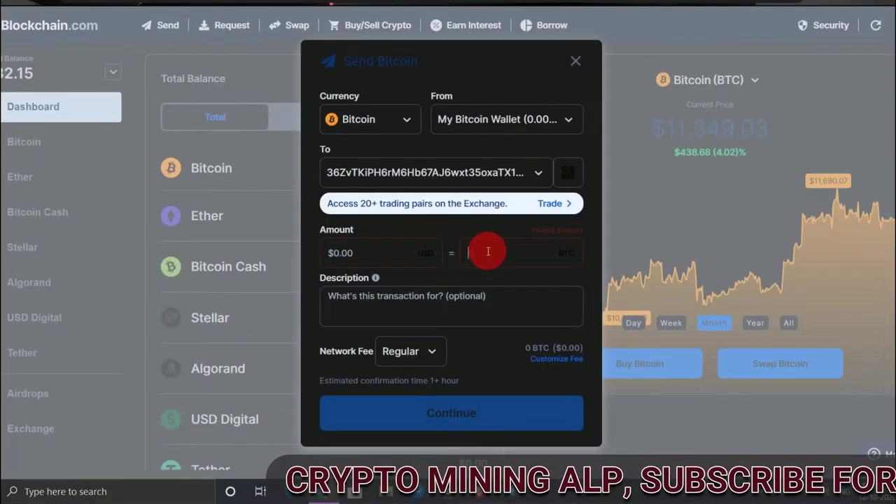
{"action": "left_click", "coordinate": [488, 252]}
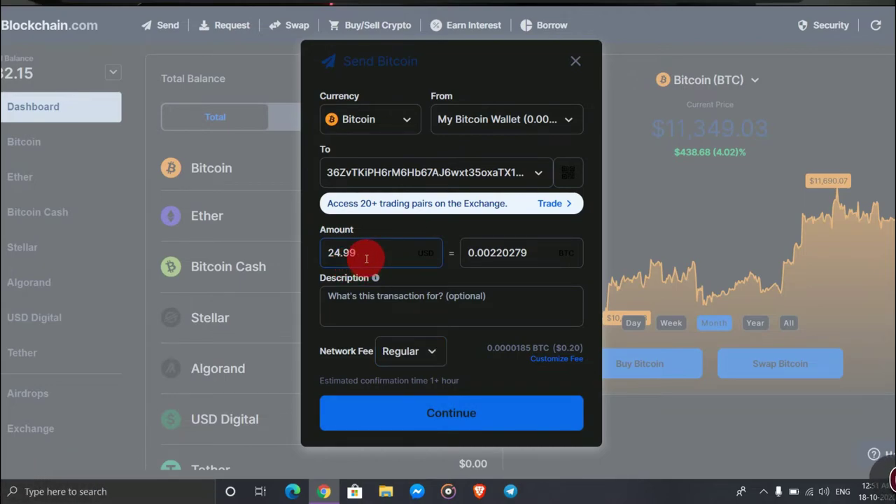
{"action": "key", "text": "BackSpace"}
{"action": "key", "text": "BackSpace"}
{"action": "key", "text": "BackSpace"}
{"action": "type", "text": "2"}
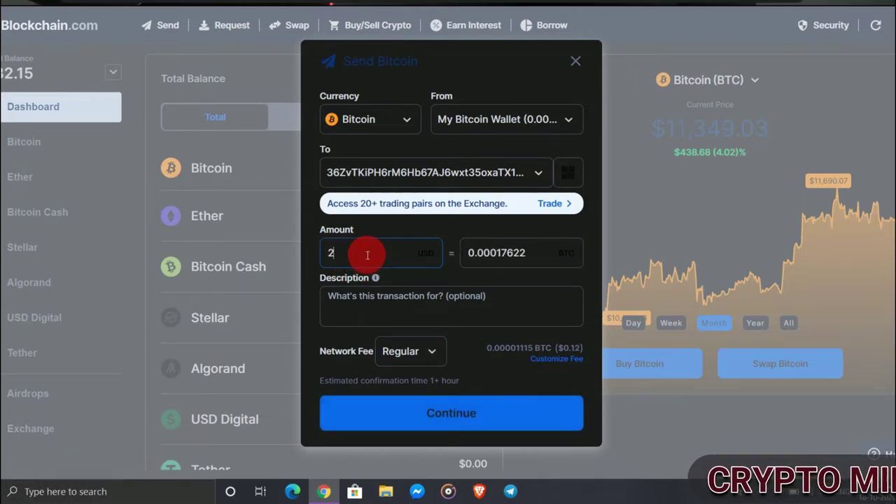
{"action": "type", "text": "5"}
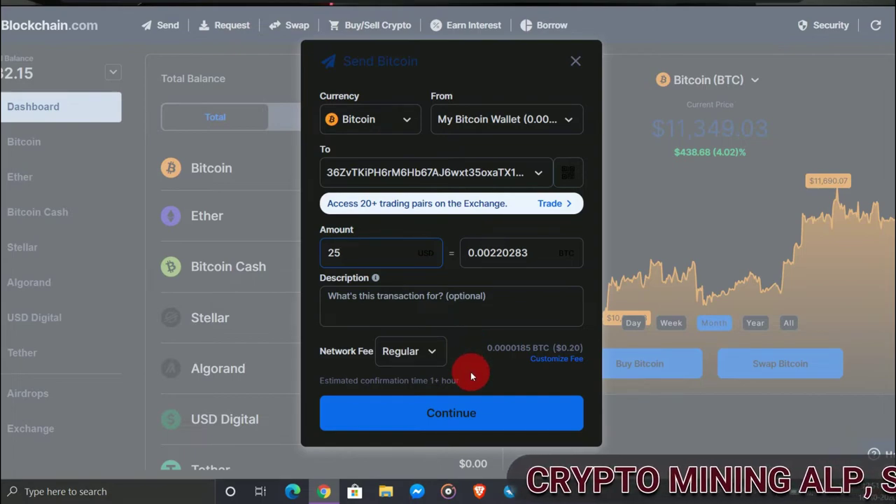
Set a custom network fee of 6 sat/byte instead of Priority
{"action": "left_click", "coordinate": [443, 356]}
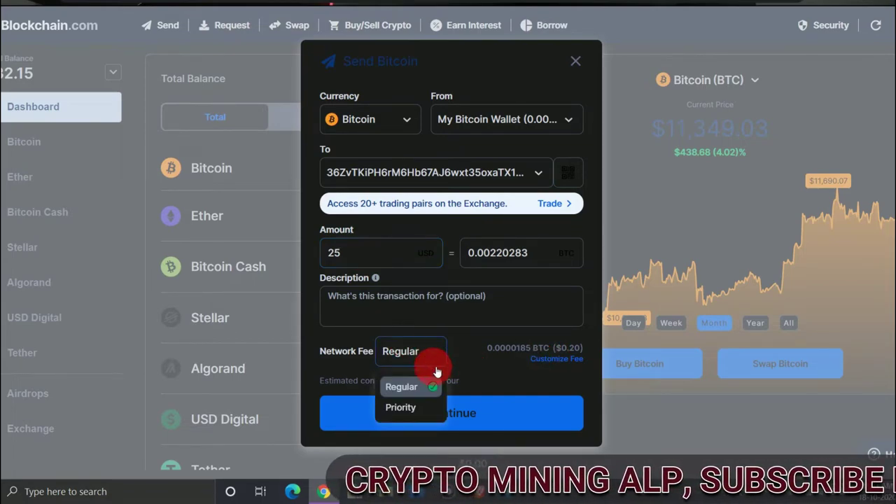
{"action": "left_click", "coordinate": [413, 410]}
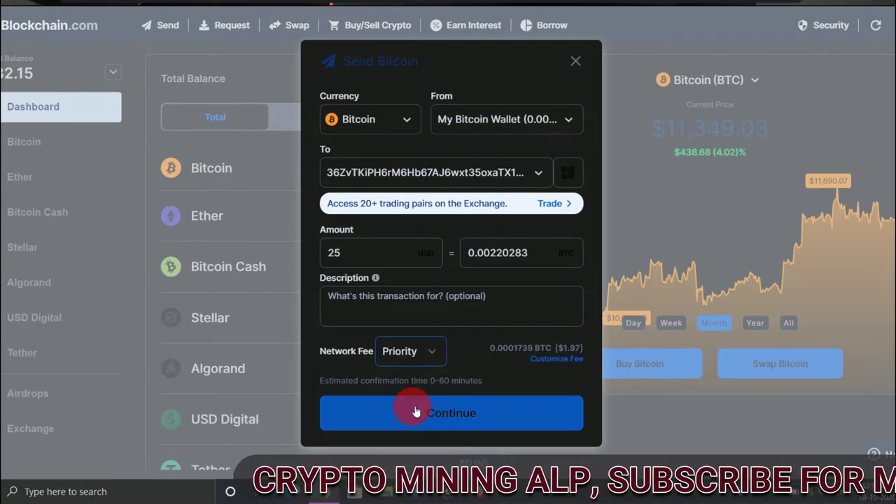
{"action": "left_click", "coordinate": [555, 358]}
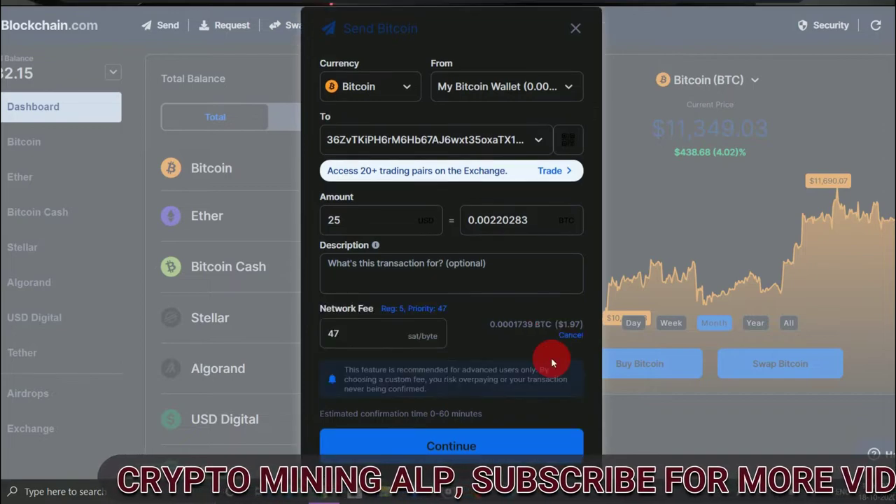
{"action": "left_click", "coordinate": [353, 339]}
{"action": "key", "text": "BackSpace"}
{"action": "key", "text": "BackSpace"}
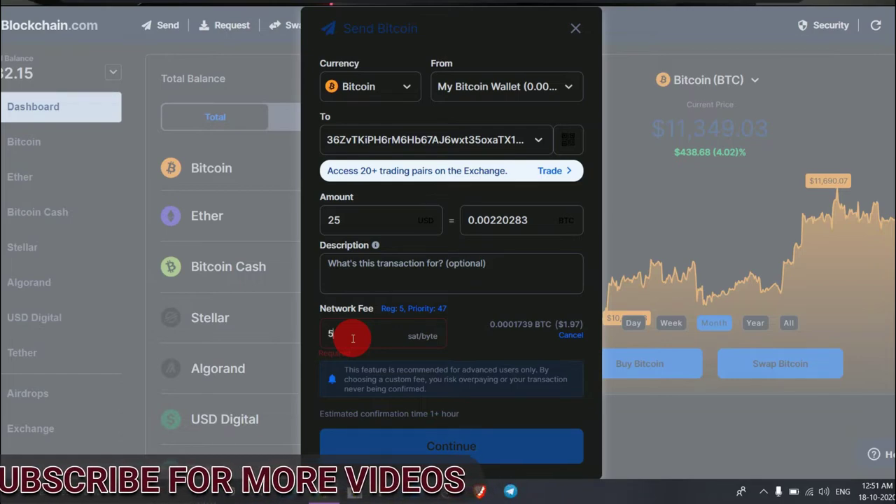
{"action": "type", "text": "55"}
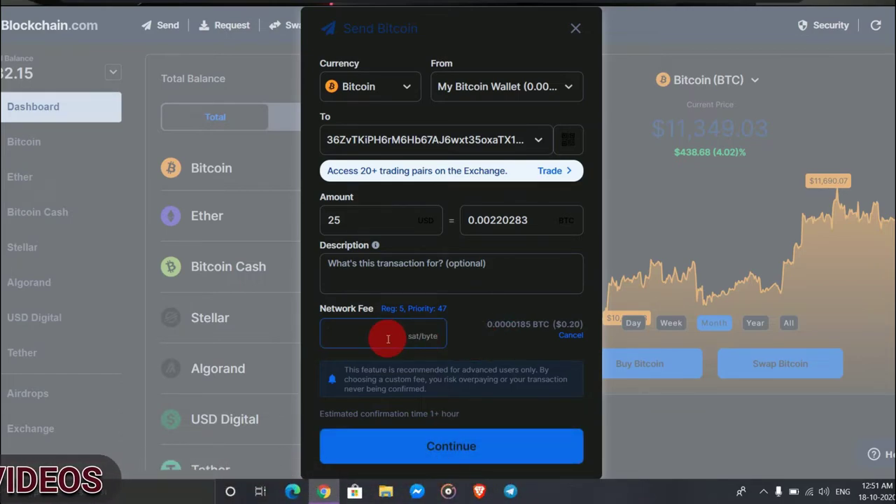
{"action": "type", "text": "6"}
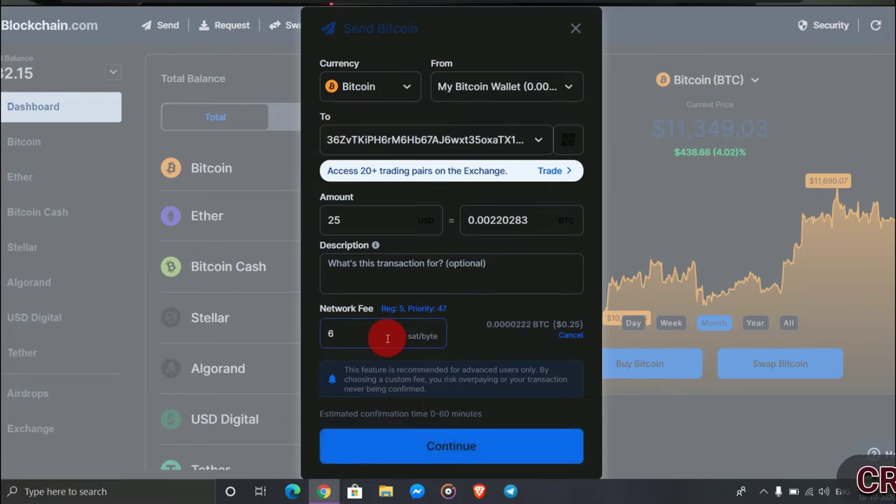
Send the $25.25 (0.00222503 BTC) payment and expand the new Sent BTC transaction
{"action": "left_click", "coordinate": [464, 446]}
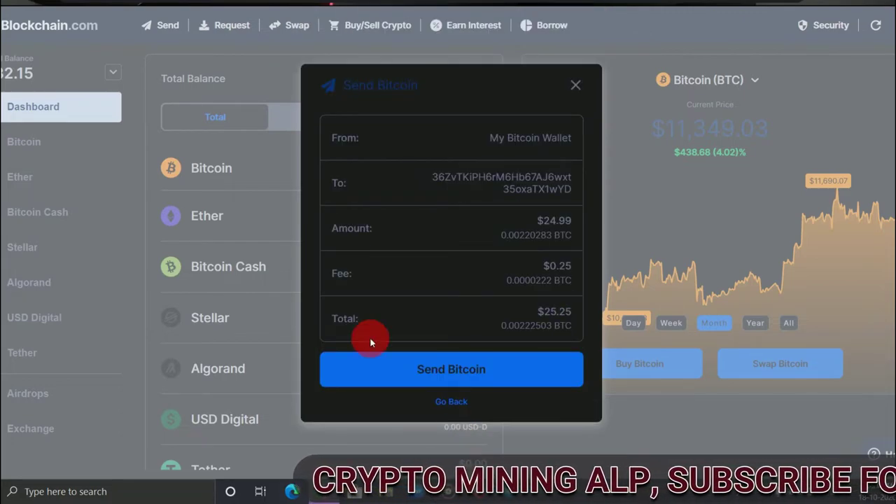
{"action": "left_click", "coordinate": [447, 378]}
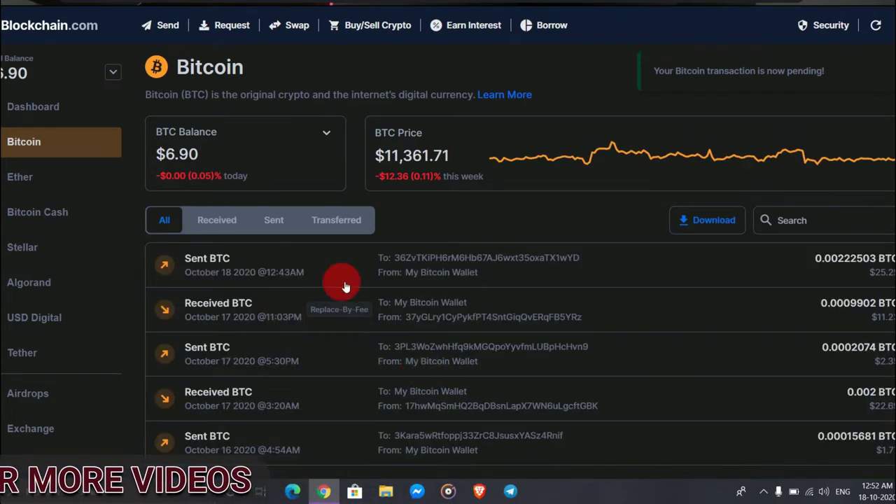
{"action": "left_click", "coordinate": [616, 278]}
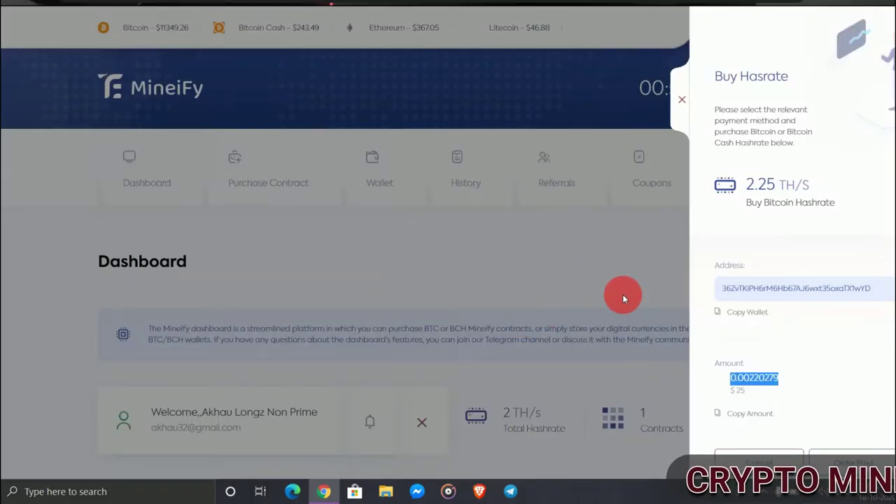
{"action": "scroll", "coordinate": [622, 295], "scroll_direction": "down", "scroll_amount": 2}
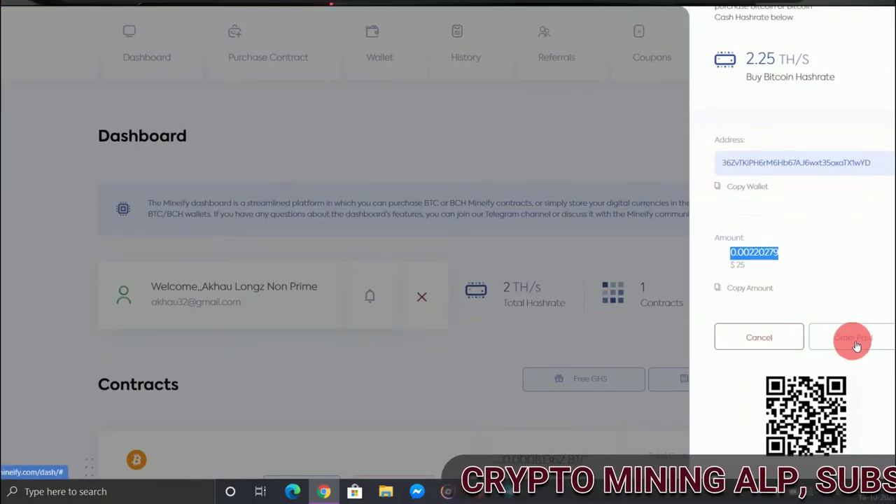
Mark the order as paid and check the dashboard's Prime status and 6.5 TH/s
{"action": "left_click", "coordinate": [854, 340]}
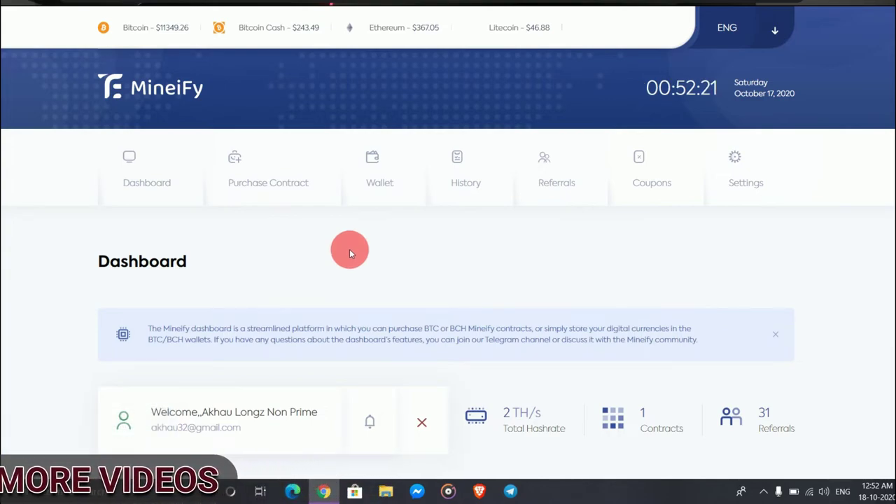
{"action": "scroll", "coordinate": [378, 203], "scroll_direction": "down", "scroll_amount": 2}
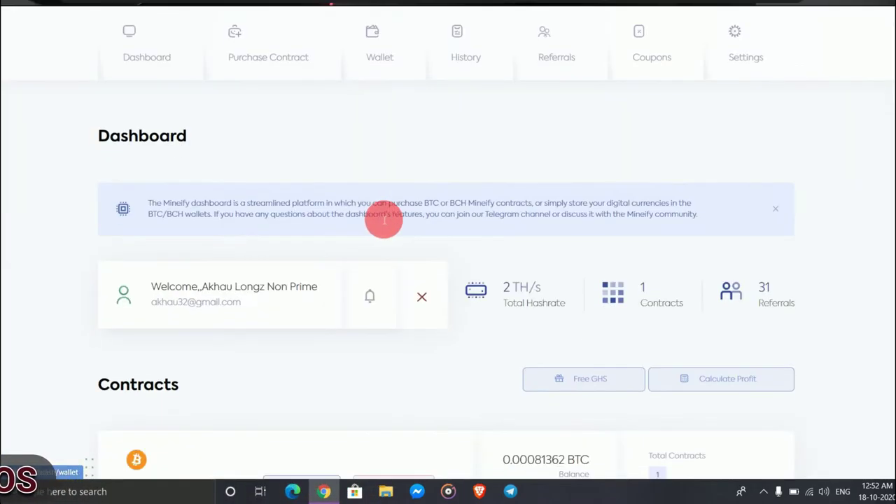
{"action": "scroll", "coordinate": [495, 302], "scroll_direction": "down", "scroll_amount": 3}
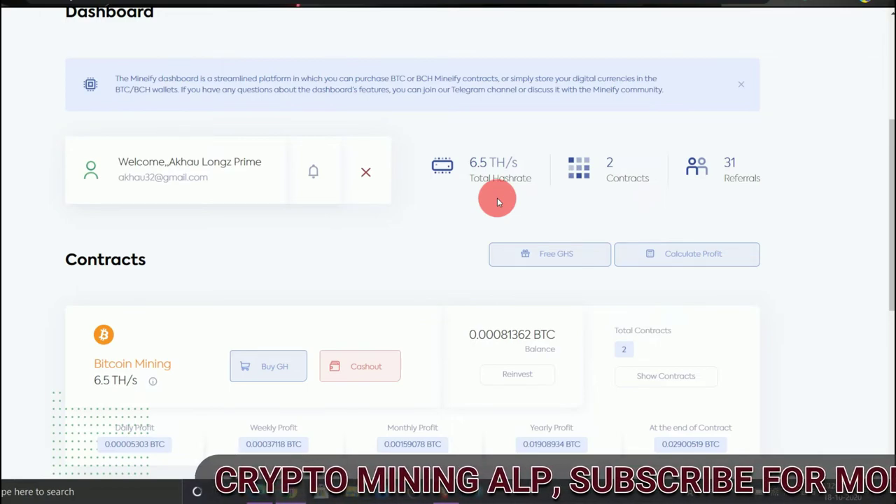
{"action": "scroll", "coordinate": [393, 281], "scroll_direction": "down", "scroll_amount": 4}
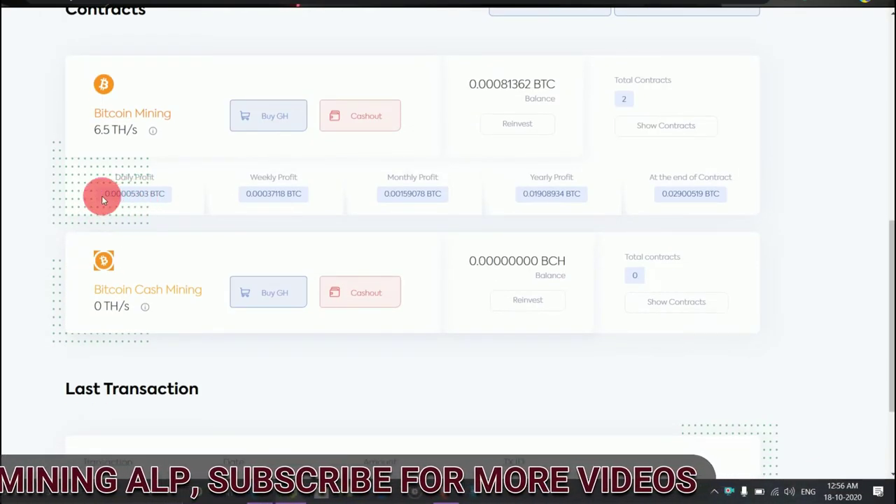
{"action": "left_click_drag", "start_coordinate": [102, 195], "coordinate": [171, 202]}
{"action": "left_click", "coordinate": [217, 197]}
{"action": "left_click_drag", "start_coordinate": [241, 196], "coordinate": [441, 196]}
{"action": "left_click", "coordinate": [448, 209]}
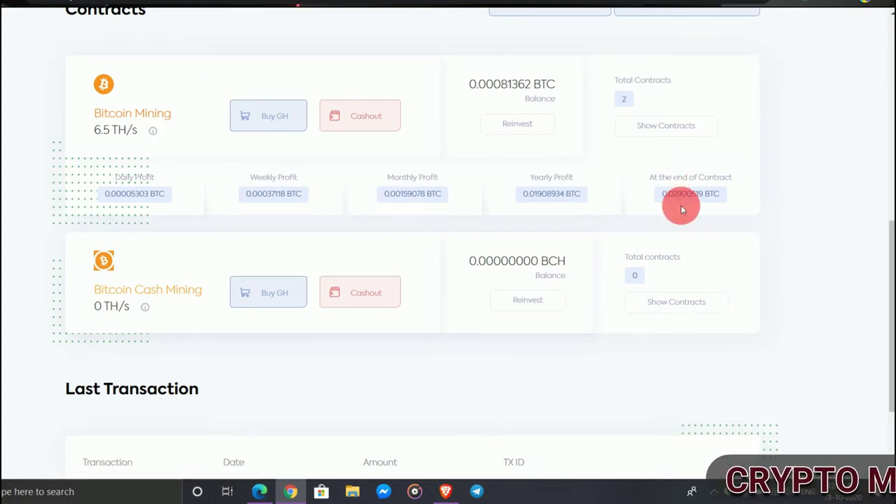
{"action": "scroll", "coordinate": [482, 407], "scroll_direction": "up", "scroll_amount": 3}
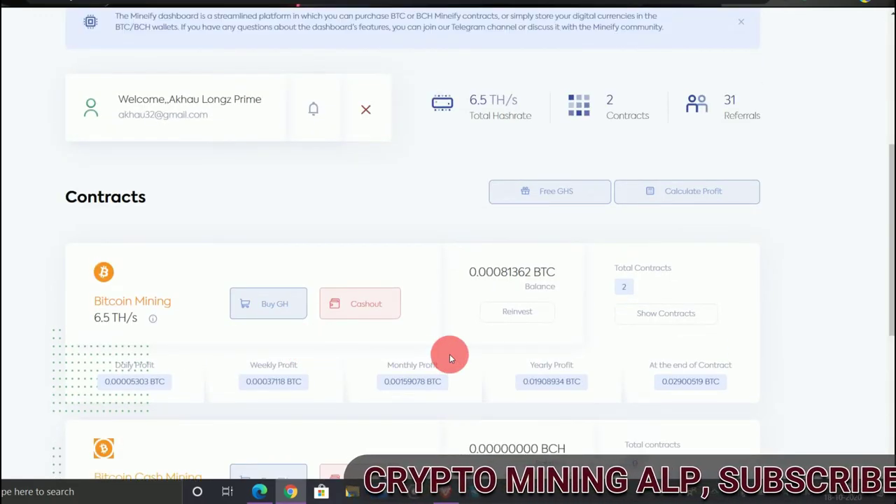
{"action": "scroll", "coordinate": [446, 357], "scroll_direction": "down", "scroll_amount": 1}
{"action": "left_click_drag", "start_coordinate": [464, 208], "coordinate": [563, 210]}
{"action": "left_click", "coordinate": [567, 240]}
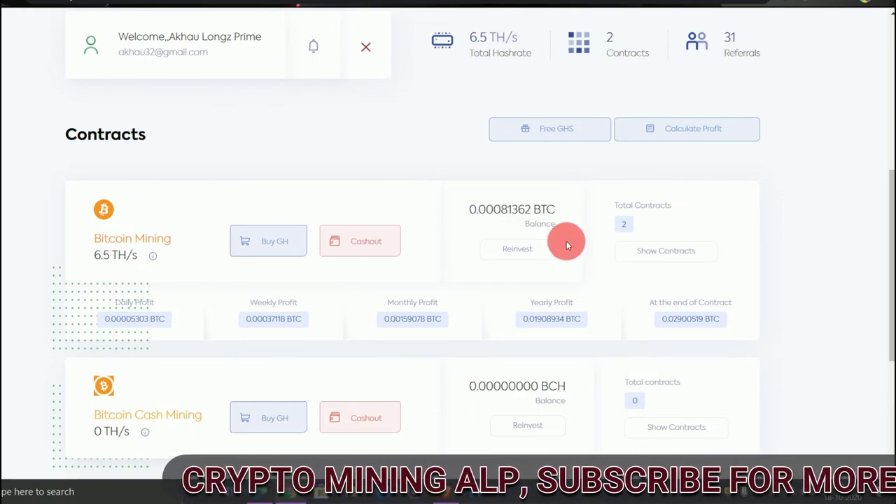
Withdraw 0.0008136 BTC from Bitcoin Mining and dismiss the success confirmation
{"action": "left_click", "coordinate": [383, 250]}
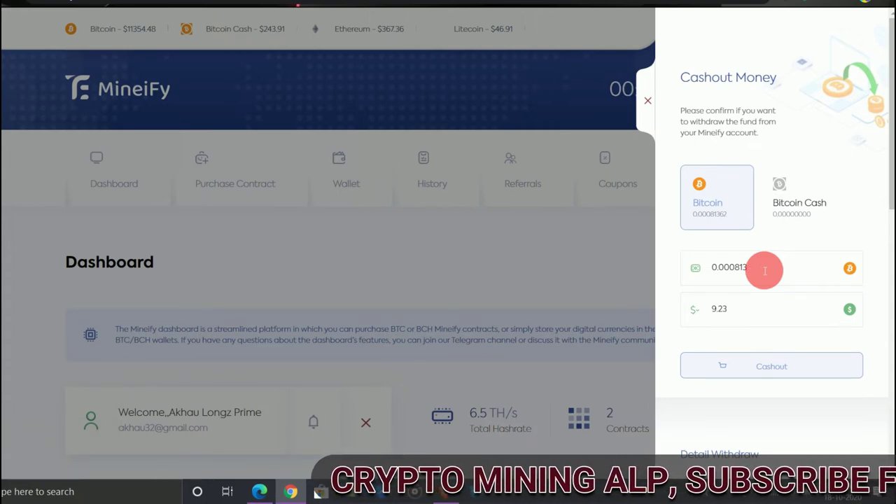
{"action": "type", "text": "6"}
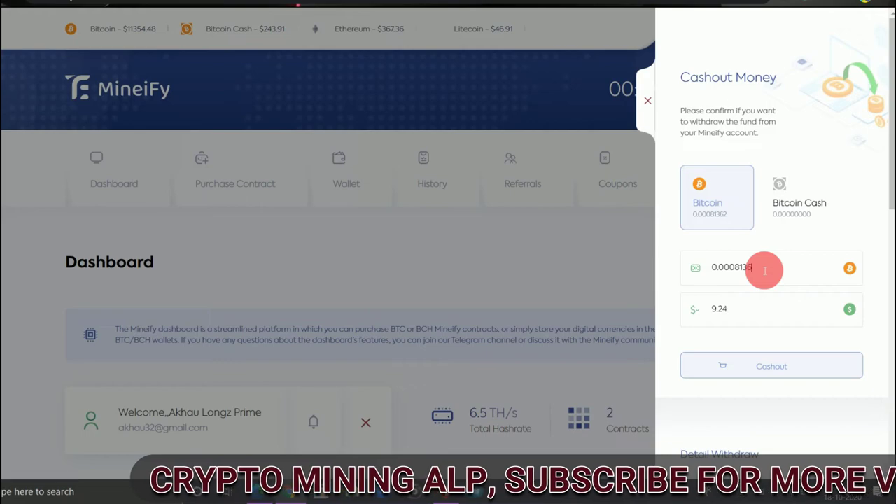
{"action": "left_click", "coordinate": [747, 368]}
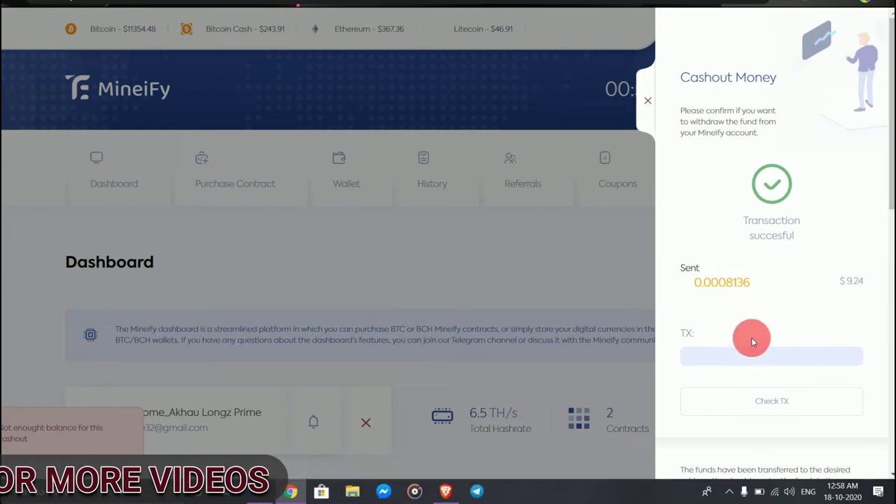
{"action": "scroll", "coordinate": [746, 280], "scroll_direction": "down", "scroll_amount": 2}
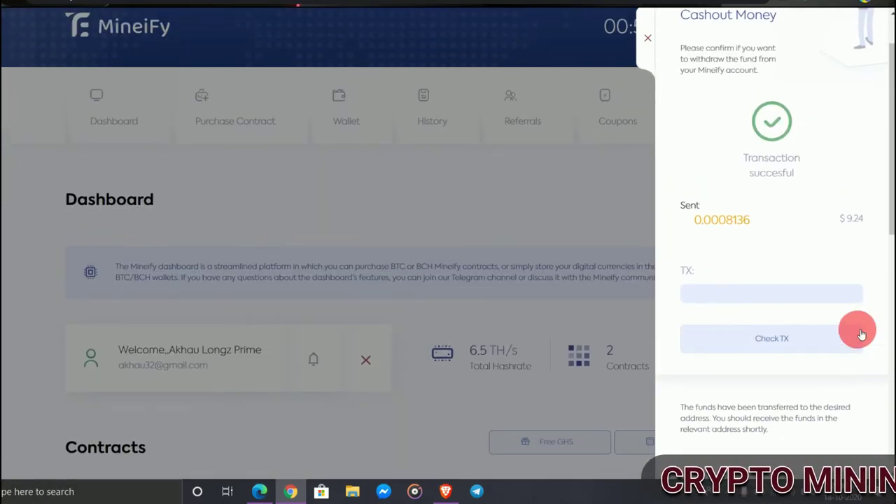
{"action": "scroll", "coordinate": [756, 190], "scroll_direction": "up", "scroll_amount": 2}
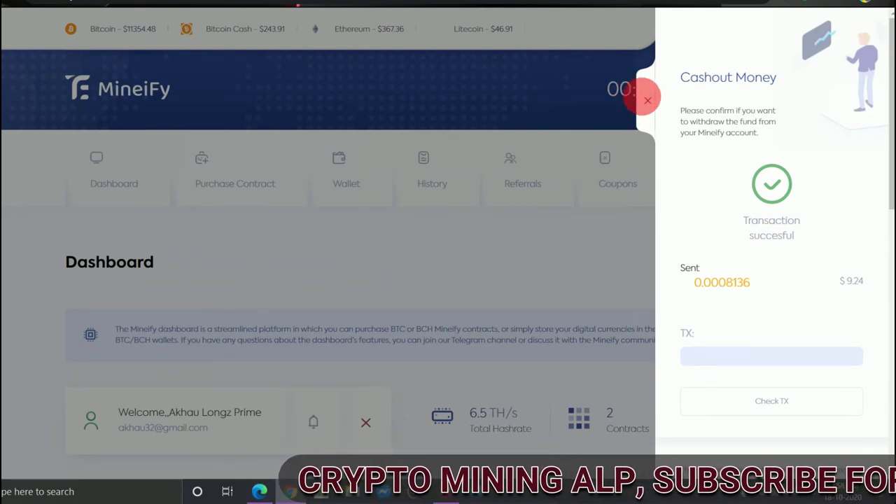
{"action": "left_click", "coordinate": [647, 100]}
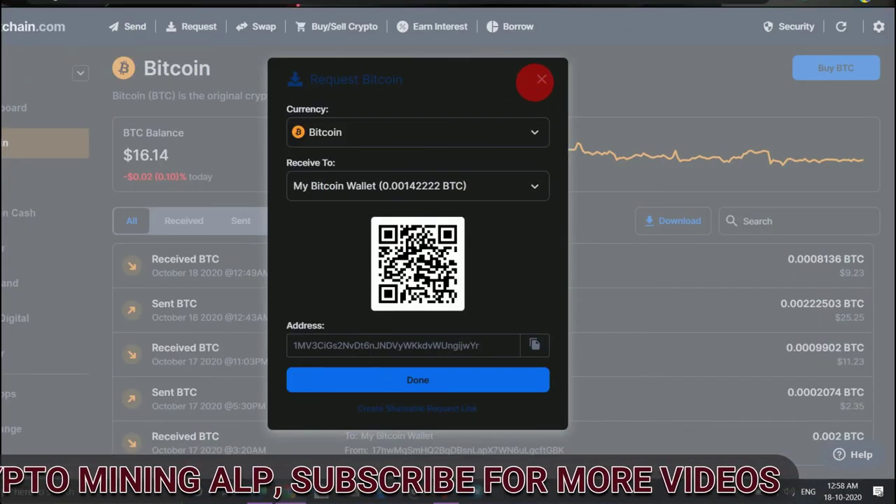
Close the Request Bitcoin dialog and expand the top Received BTC transaction
{"action": "left_click", "coordinate": [540, 79]}
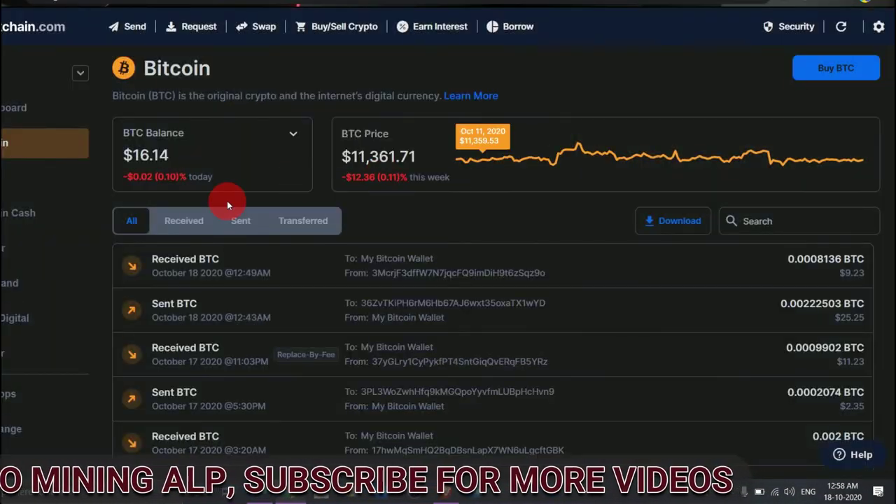
{"action": "left_click", "coordinate": [437, 270]}
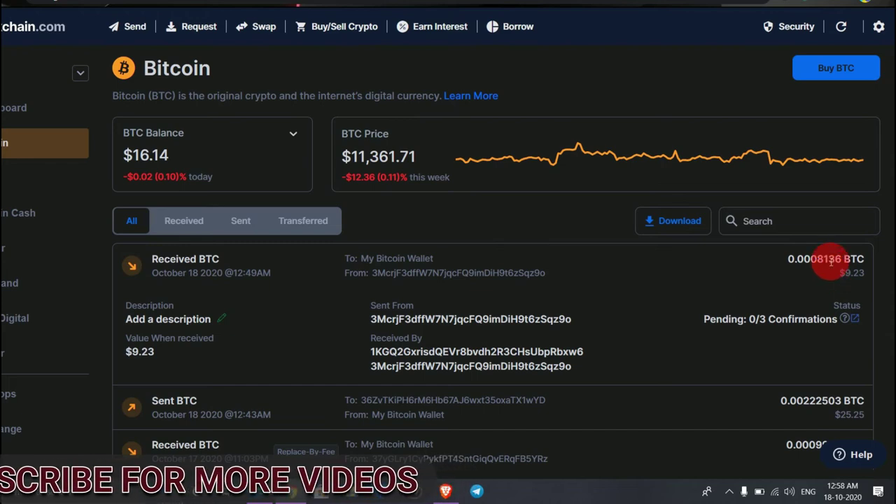